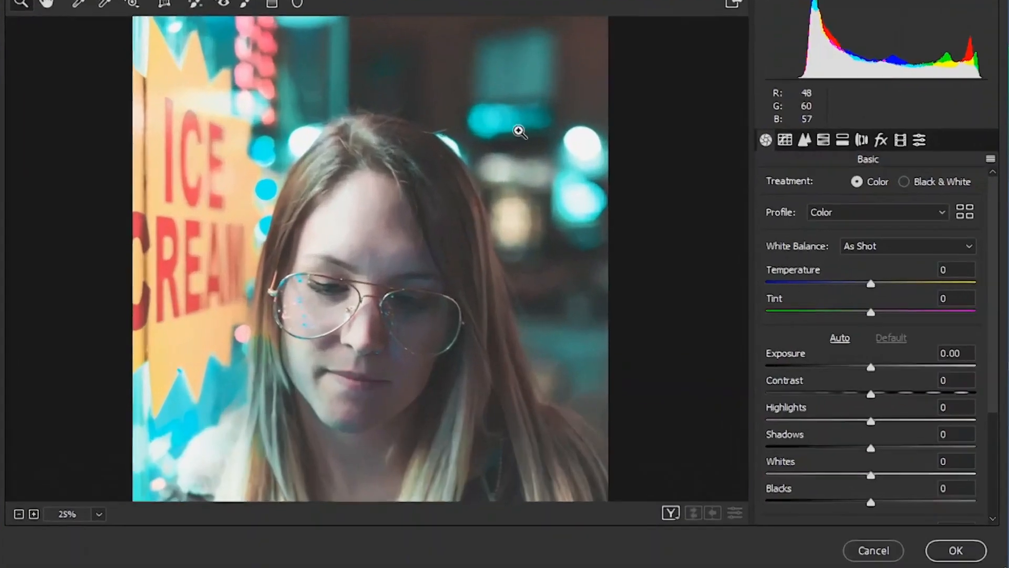
Step: Set the Luminance noise reduction to 100 in the Camera Raw Detail settings
left_click(501, 151)
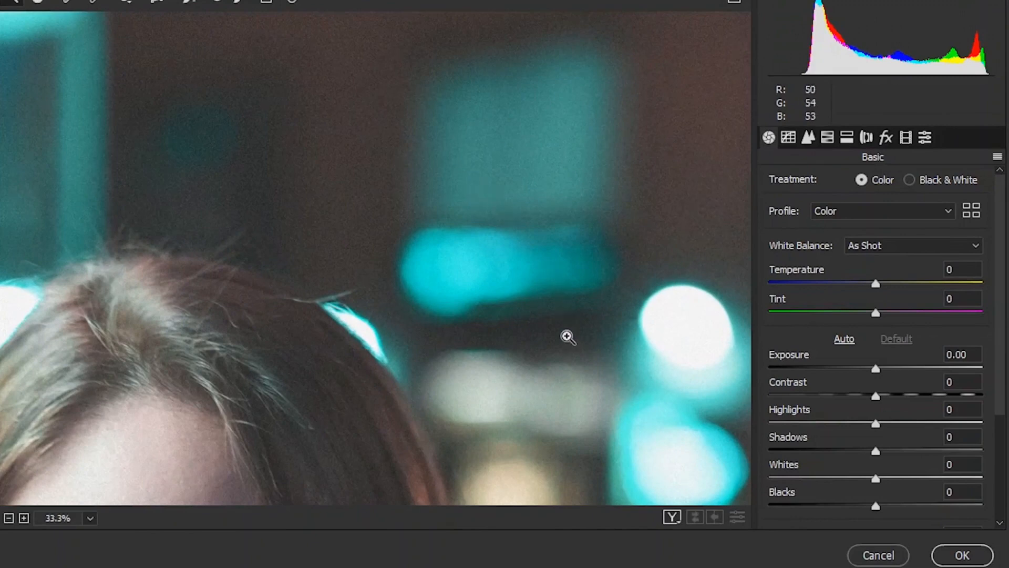
scroll(482, 207, "down", 3)
scroll(435, 286, "up", 1)
scroll(580, 229, "up", 3)
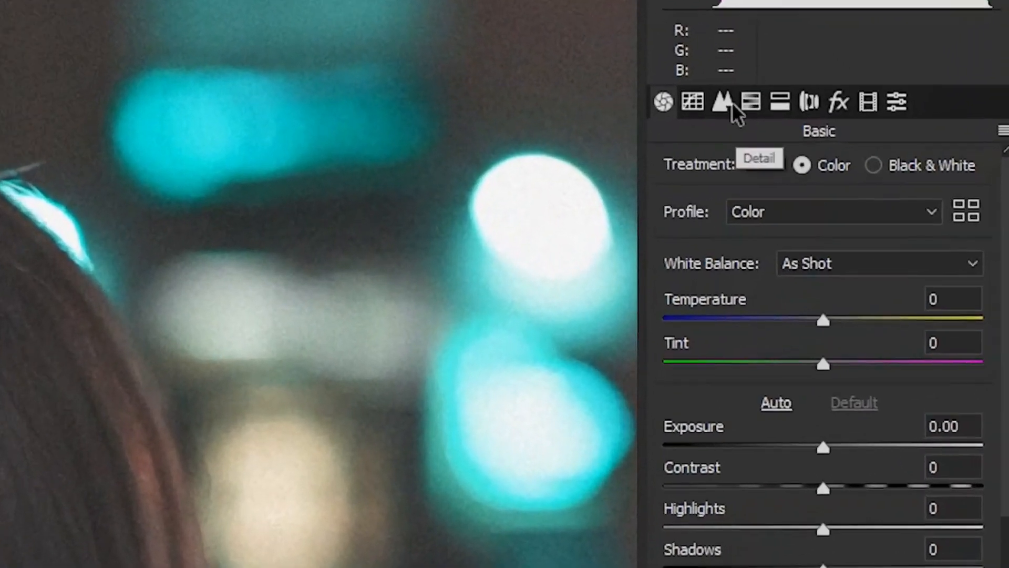
left_click(808, 138)
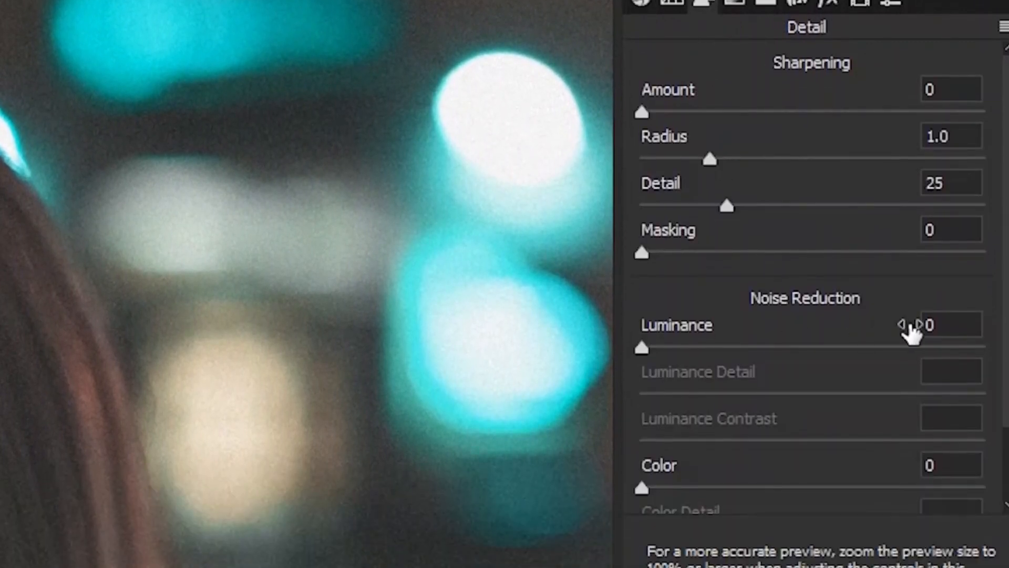
left_click(928, 387)
type("100")
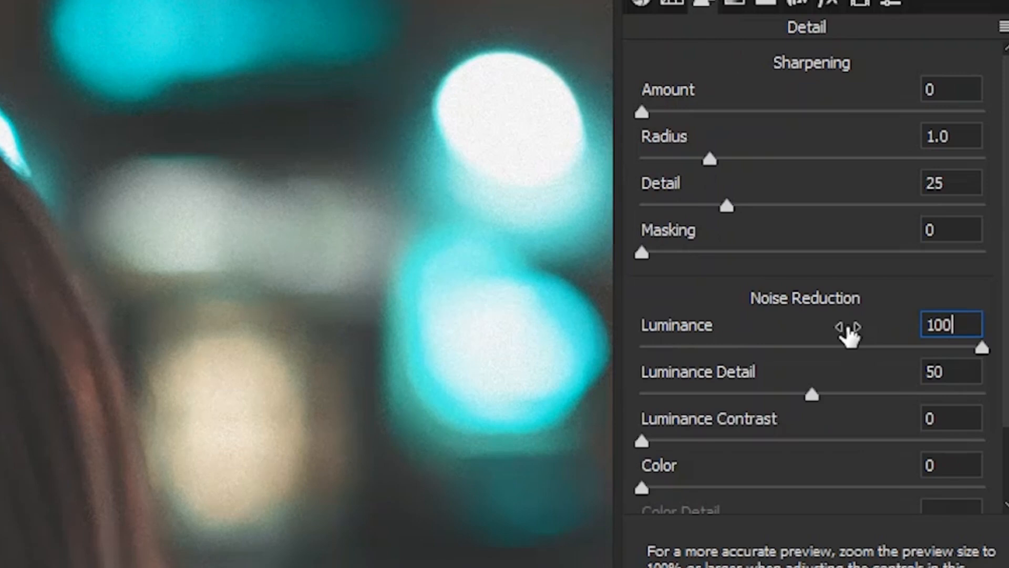
Step: Set Luminance Detail to 50 and Luminance Contrast to 30, and apply the Camera Raw adjustments
left_click(960, 369)
type("50")
key("Return")
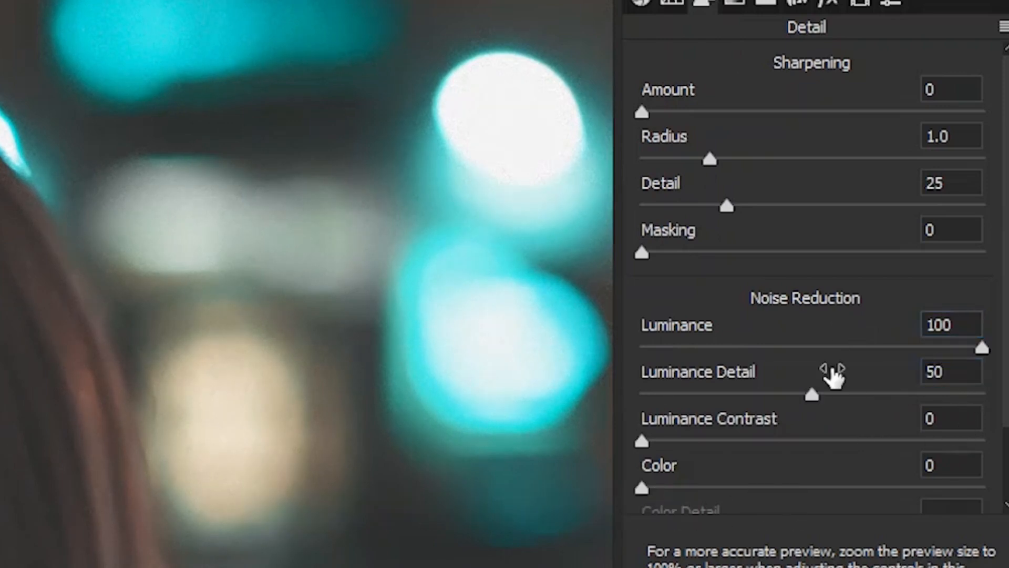
left_click(955, 419)
type("30")
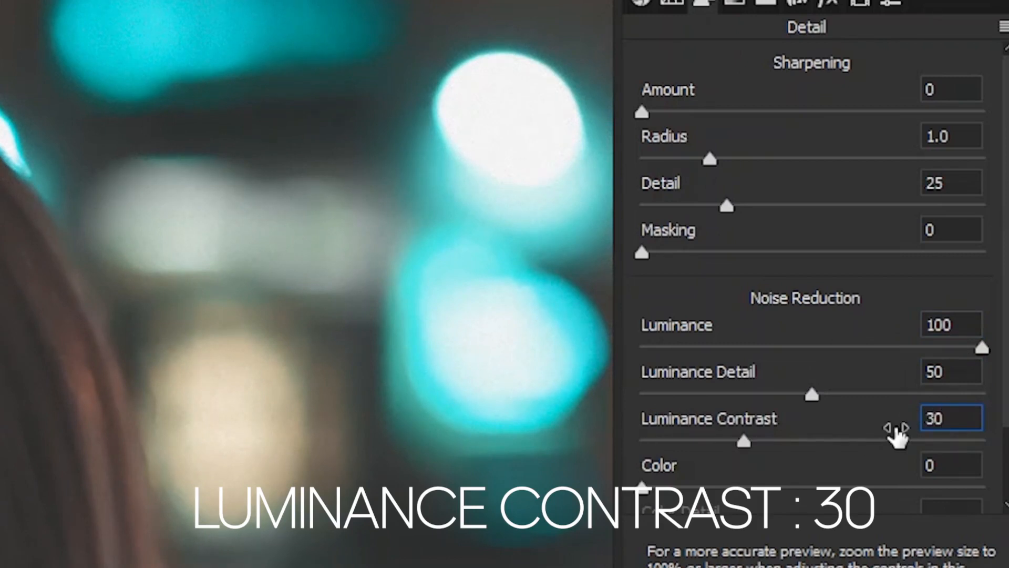
left_click(403, 174)
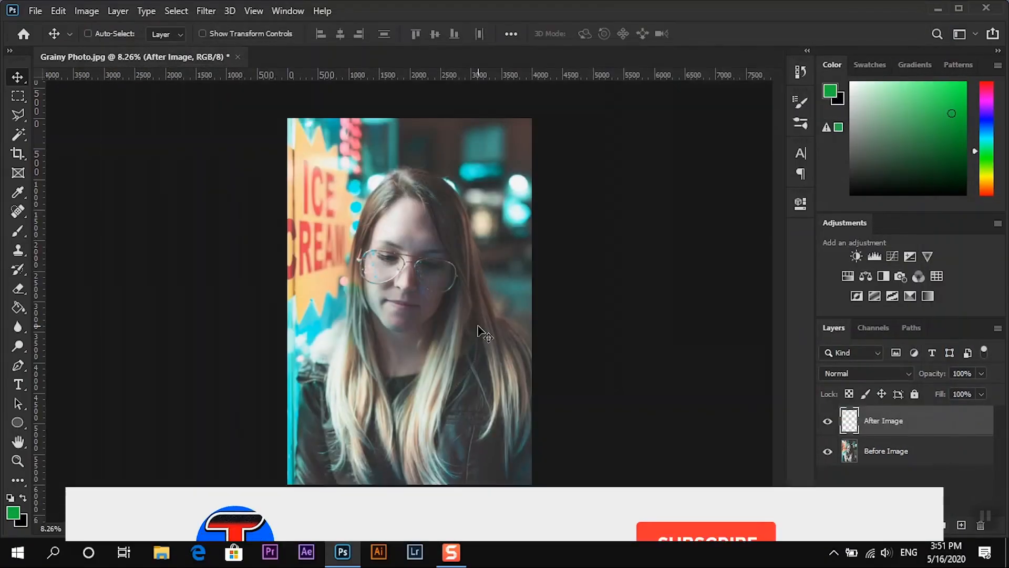
Step: Compare the grain around the background lights by toggling the After Image layer's visibility several times
scroll(524, 116, "up", 5)
scroll(518, 173, "up", 5)
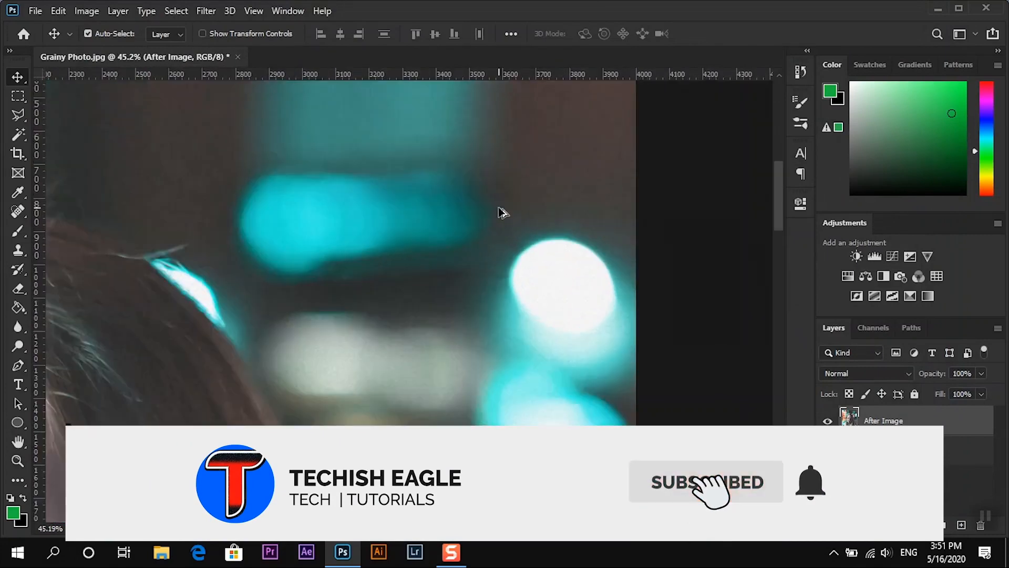
scroll(467, 260, "up", 5)
scroll(473, 270, "down", 1)
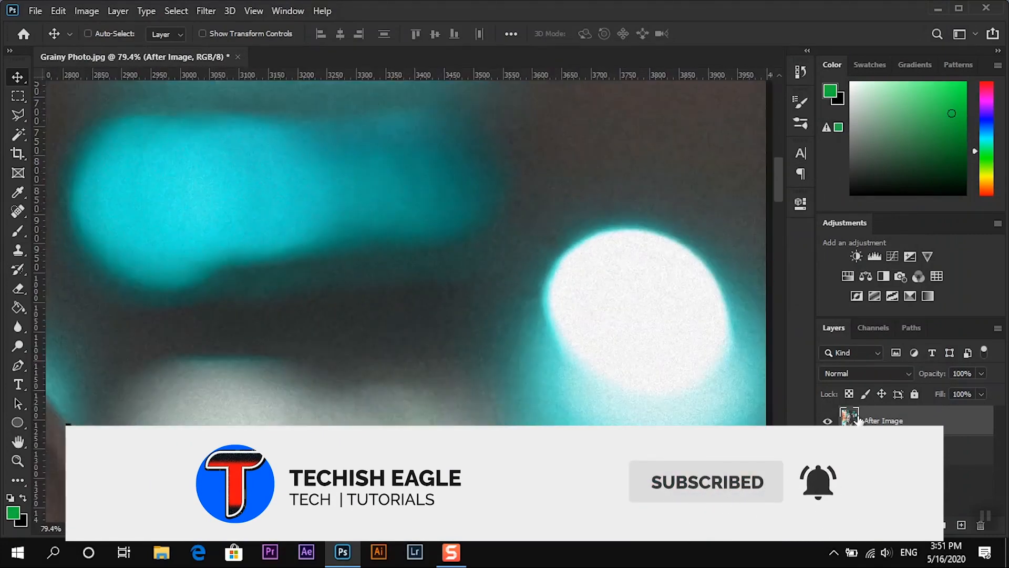
left_click(829, 420)
left_click(829, 420)
left_click(829, 421)
left_click(829, 421)
left_click(829, 421)
left_click(829, 421)
scroll(468, 334, "down", 5)
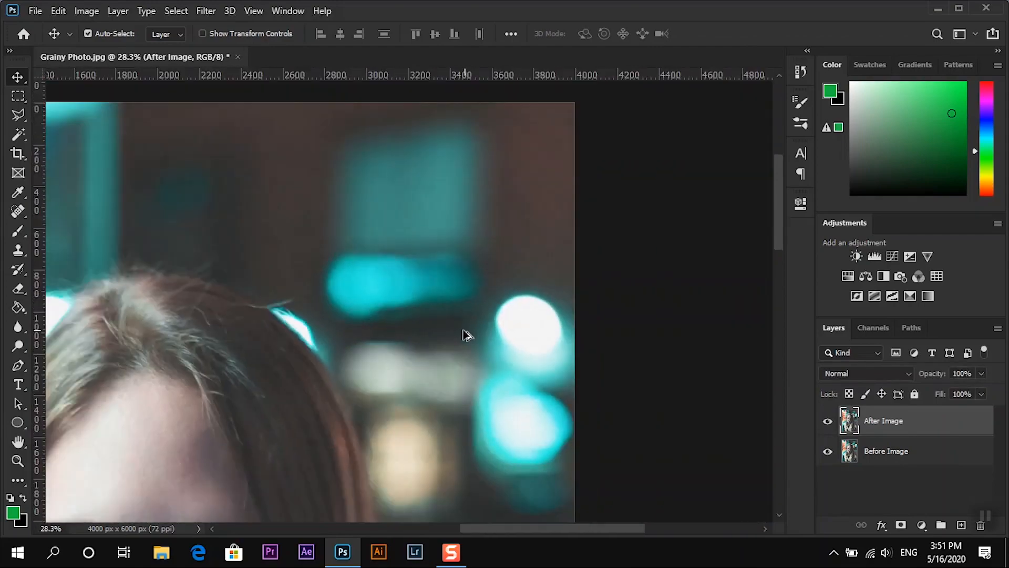
scroll(464, 333, "down", 2)
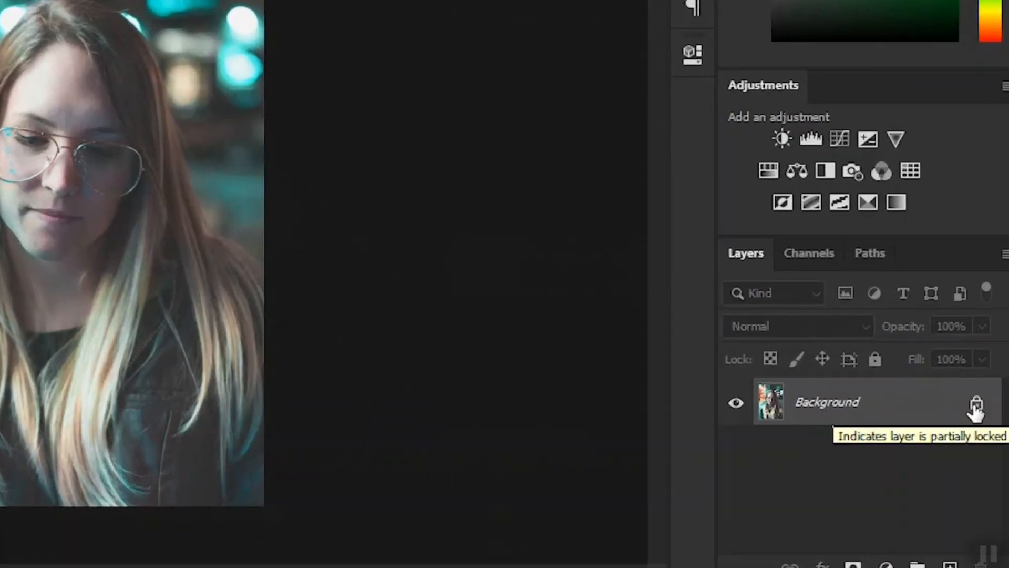
Step: Unlock the Background layer and rename it Before Image
left_click(977, 405)
double_click(812, 403)
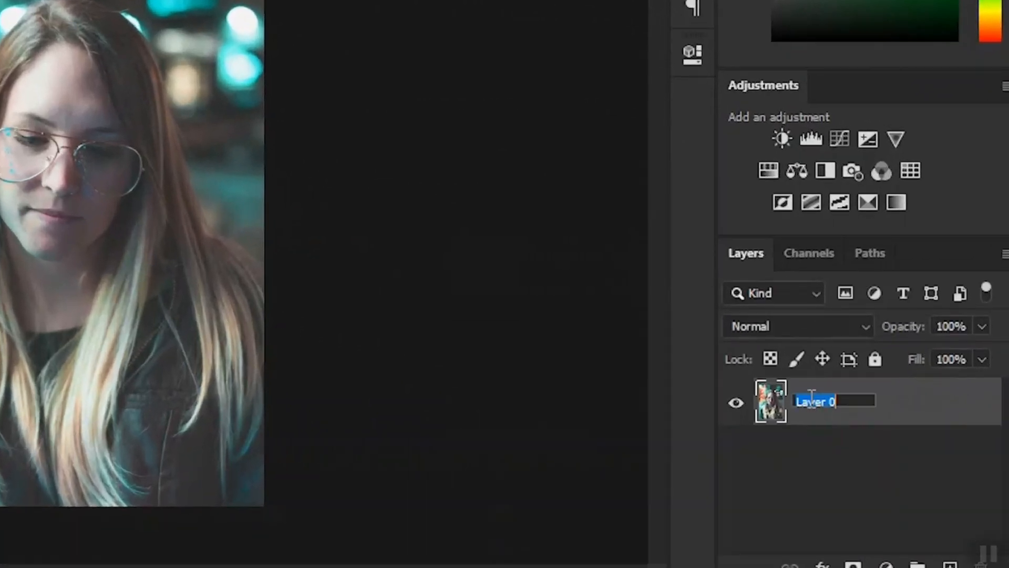
type("Before Image")
key("Return")
Step: Duplicate the Before Image layer and rename the copy After Image
key("ctrl+j")
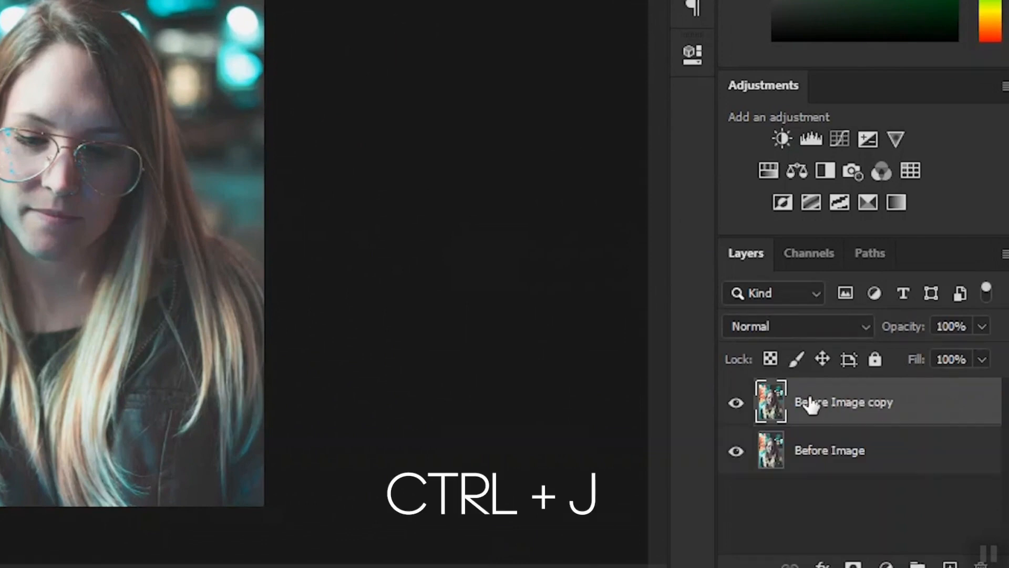
double_click(811, 405)
type("After Image")
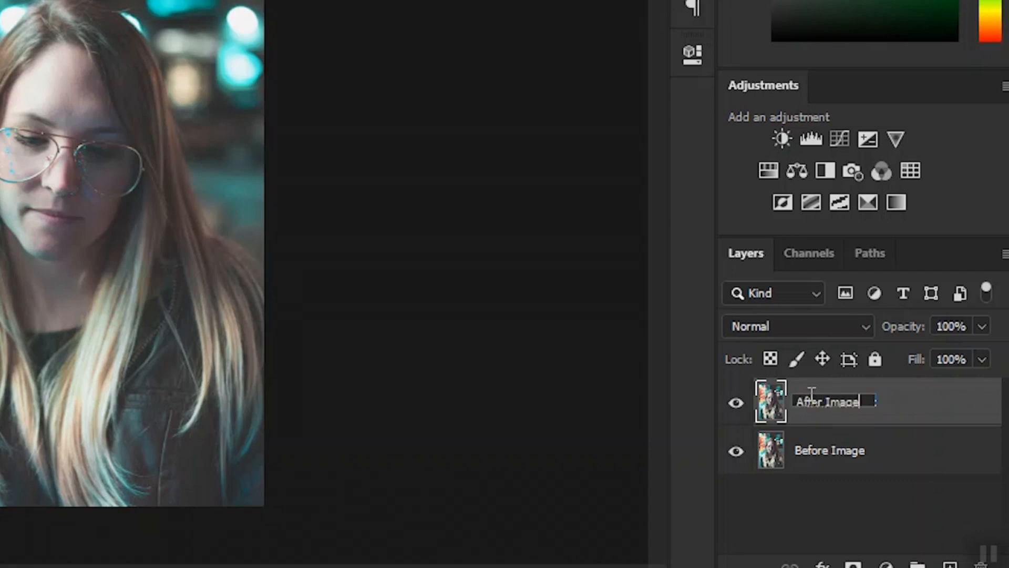
key("Return")
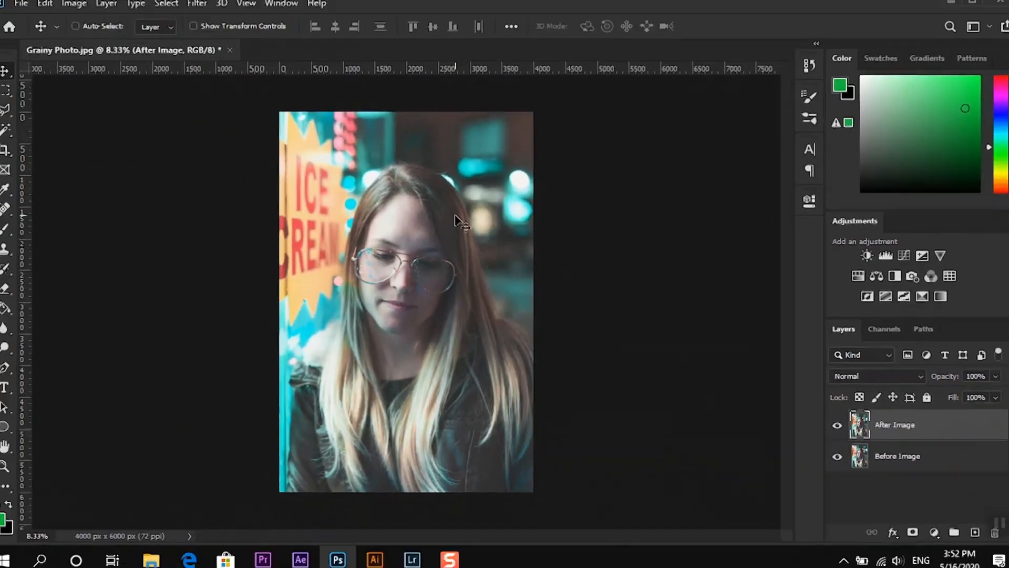
Step: Start the Reduce Noise filter on the After Image layer with Strength 10 and Preserve Details 60%
scroll(506, 141, "up", 10)
scroll(516, 151, "down", 8)
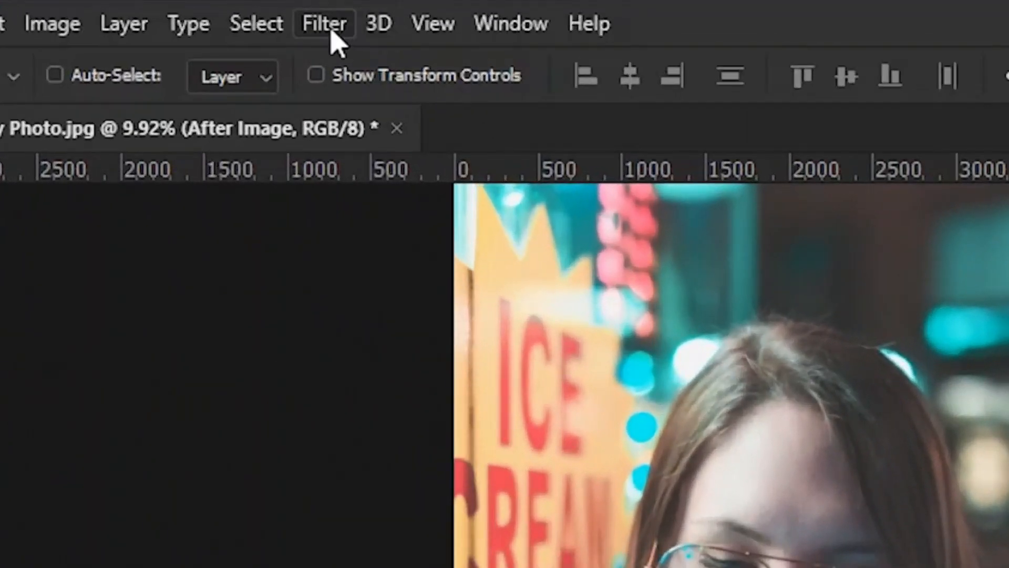
left_click(255, 16)
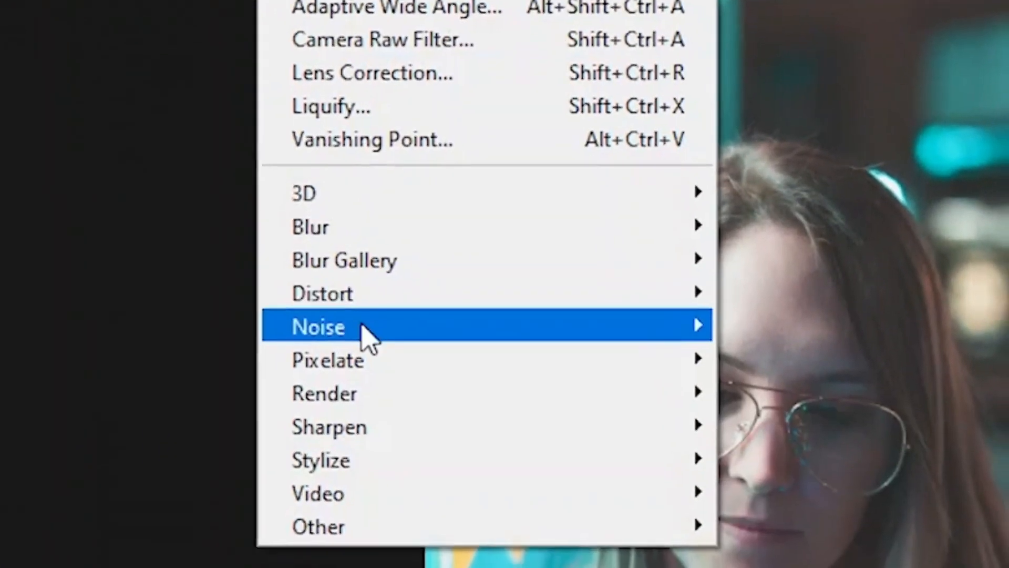
mouse_move(591, 433)
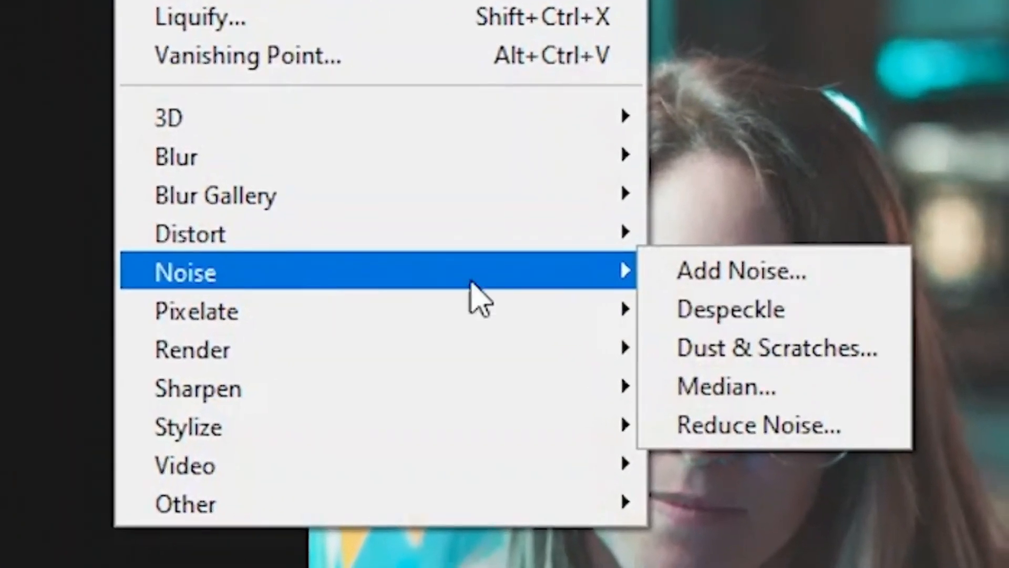
left_click(752, 436)
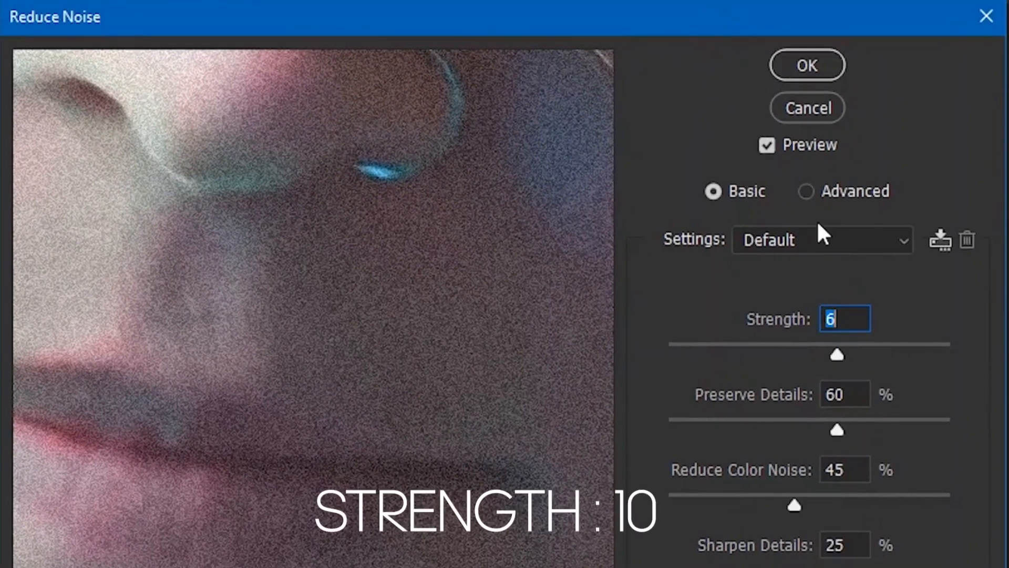
type("10")
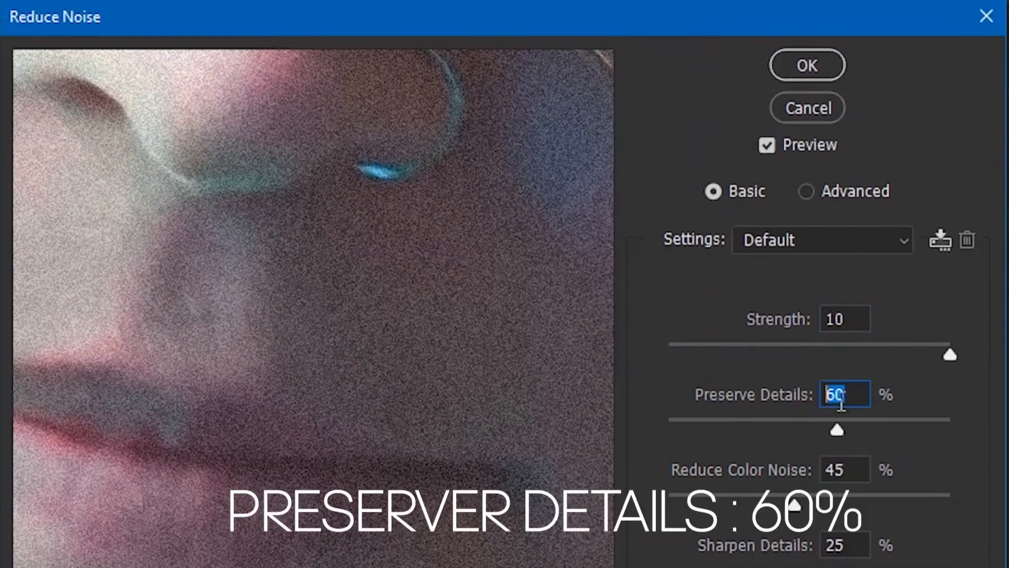
type("60")
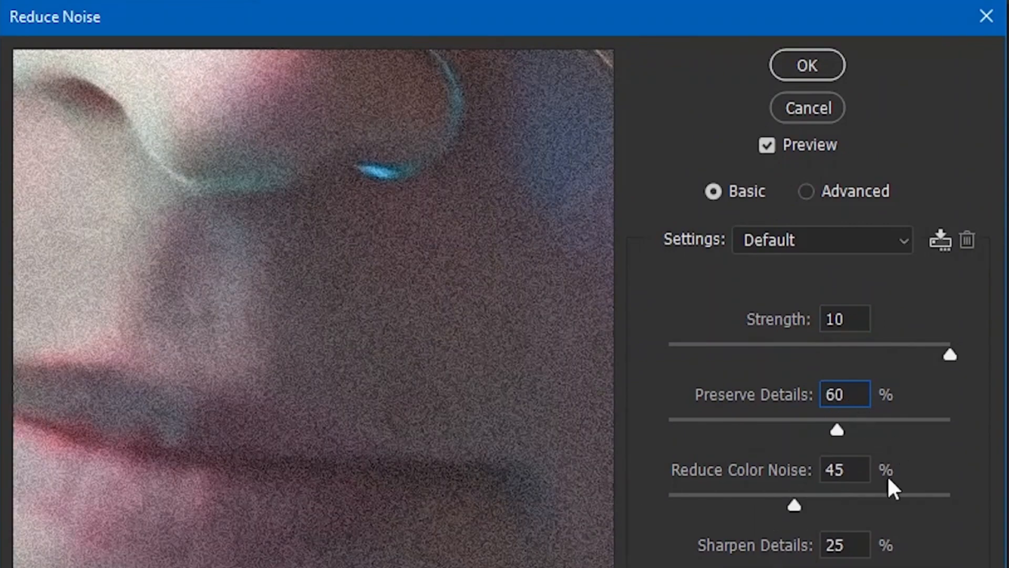
Step: Set Reduce Color Noise to 100% and Sharpen Details to 25%, and apply the Reduce Noise filter
double_click(818, 468)
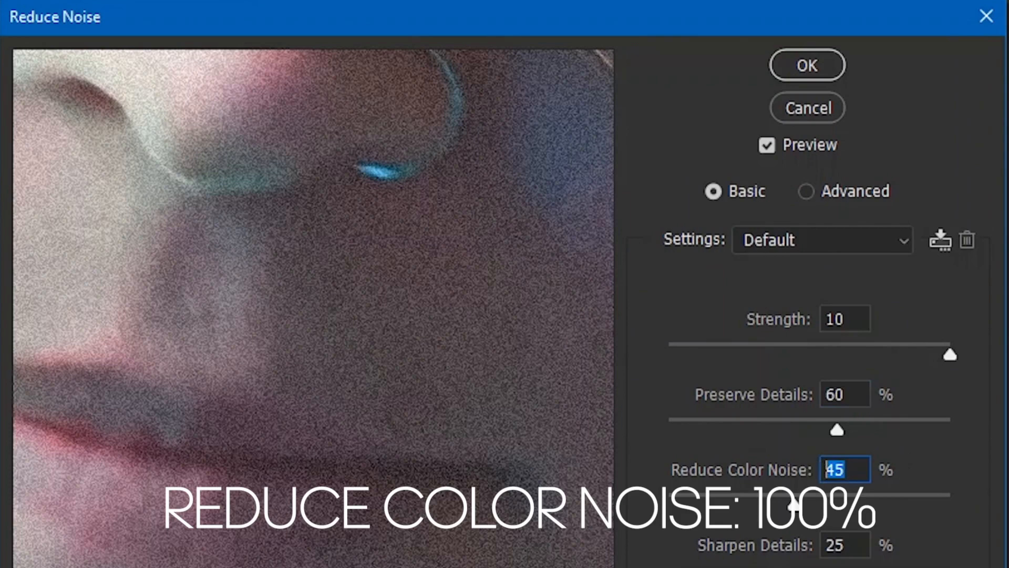
type("100")
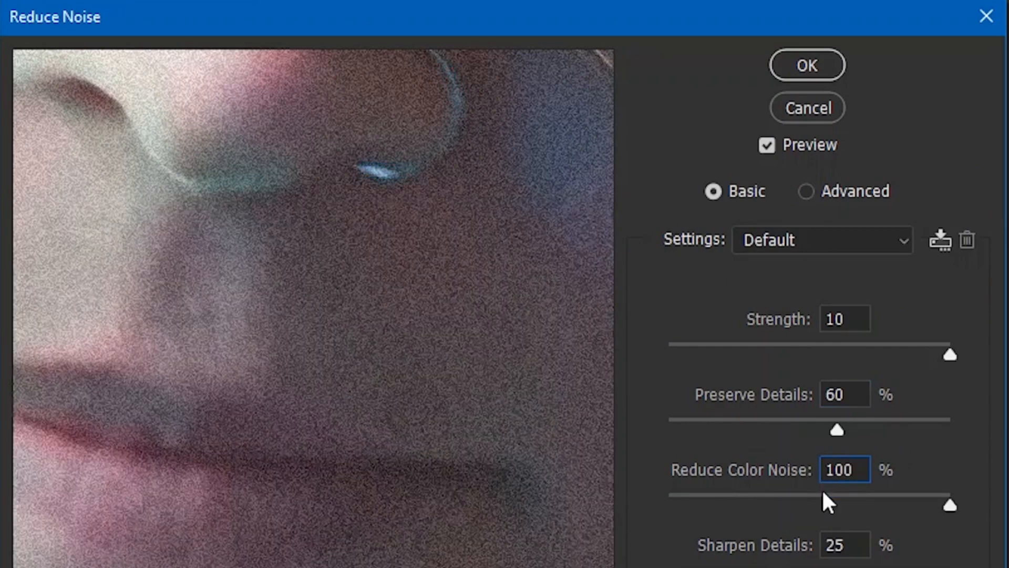
left_click(850, 553)
type("25")
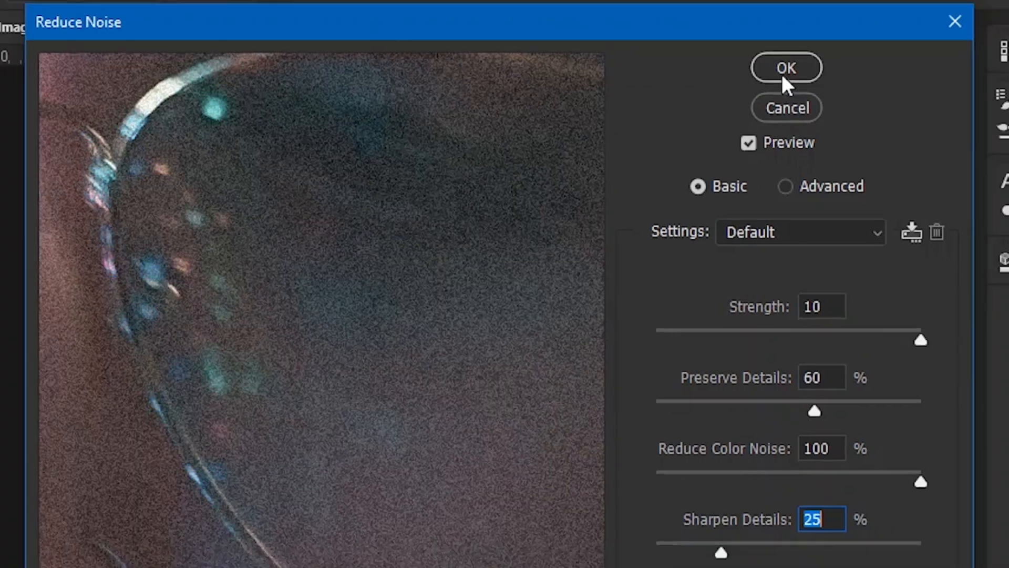
left_click(809, 71)
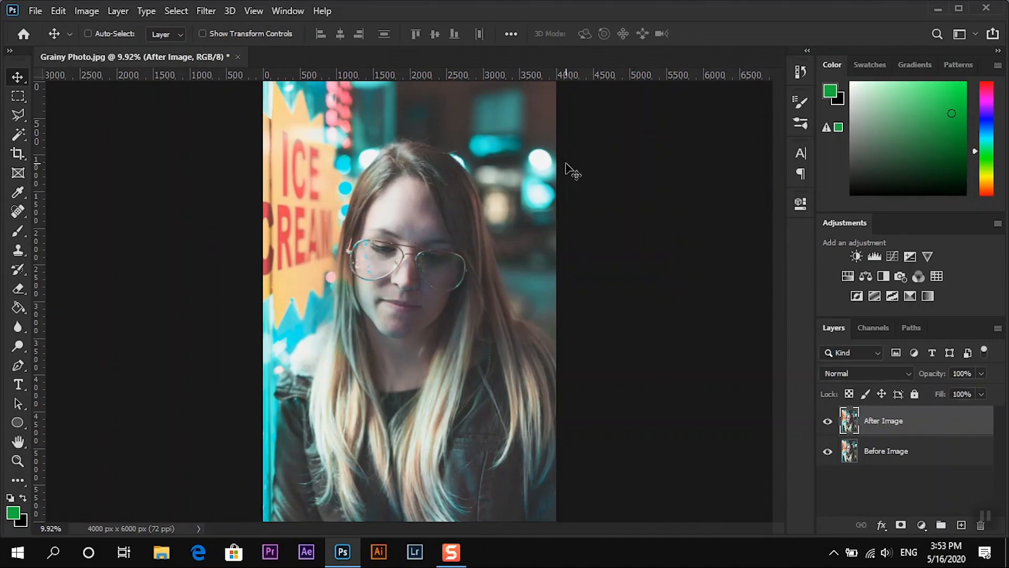
Step: Compare the noise in the background lights with the After Image layer shown and hidden
scroll(548, 151, "up", 10)
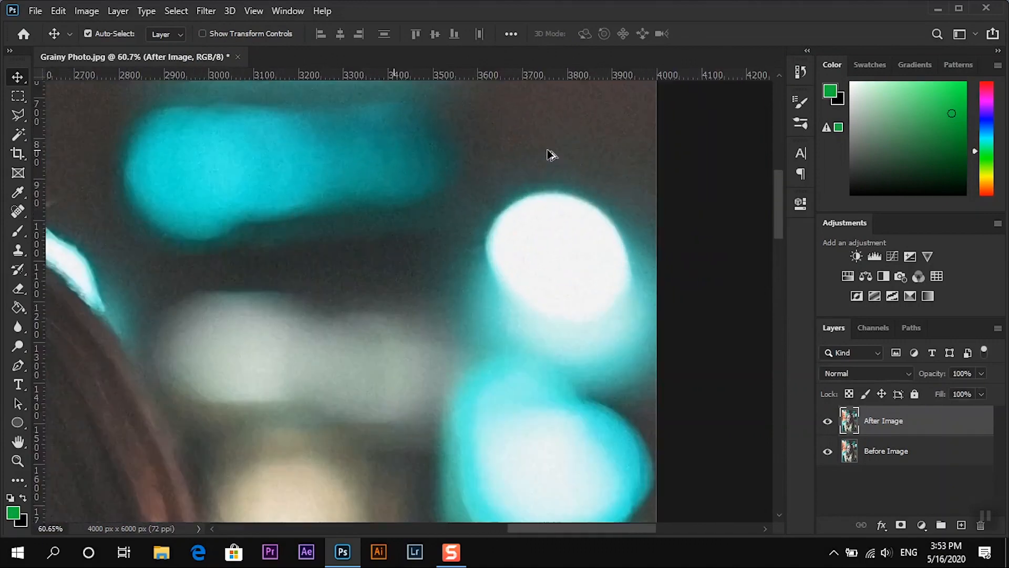
left_click(828, 421)
scroll(553, 278, "up", 4)
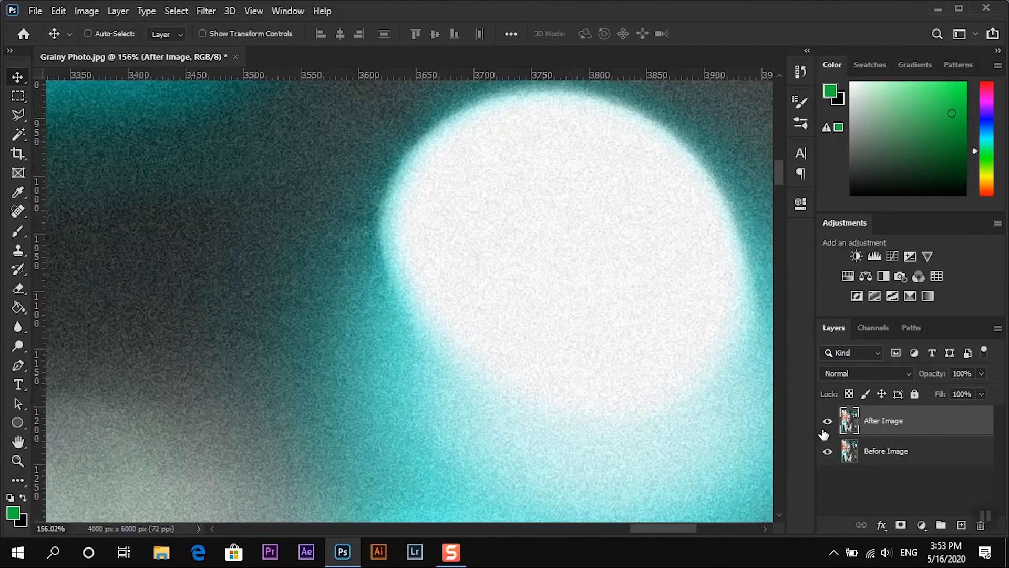
scroll(680, 370, "down", 8)
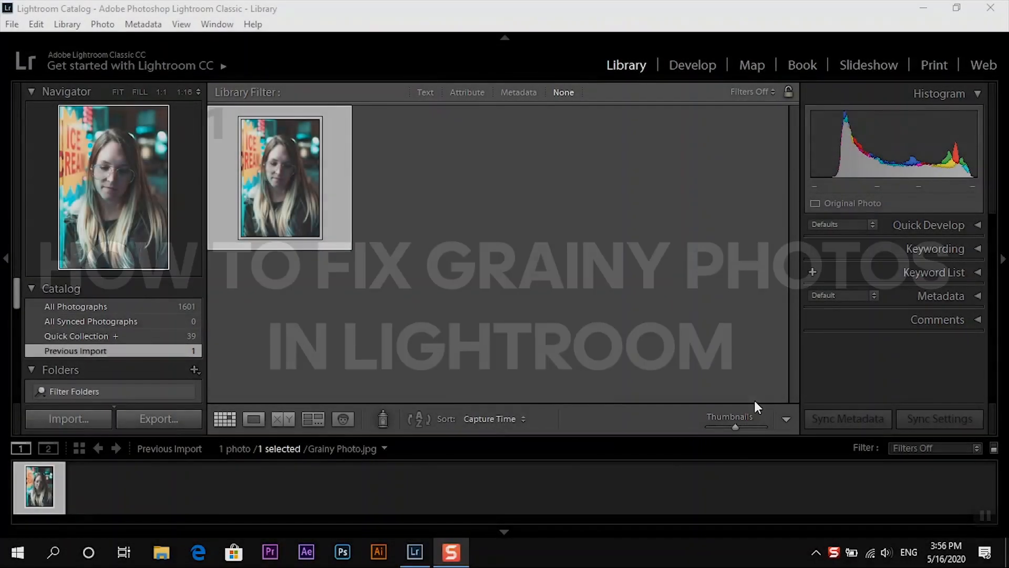
Step: Open Grainy Photo.jpg in Lightroom's Develop module and inspect its grain up close
left_click(314, 168)
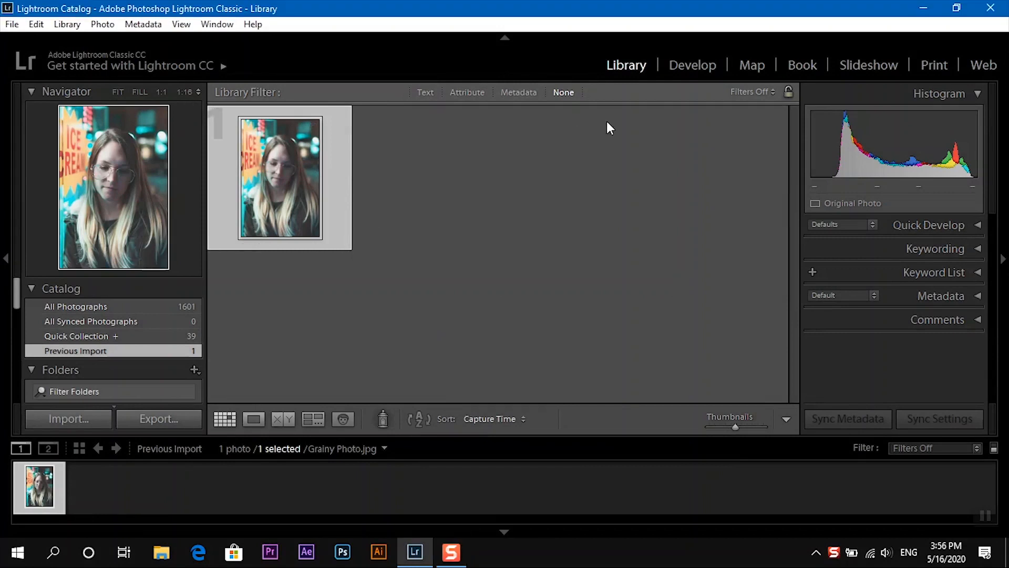
left_click(690, 65)
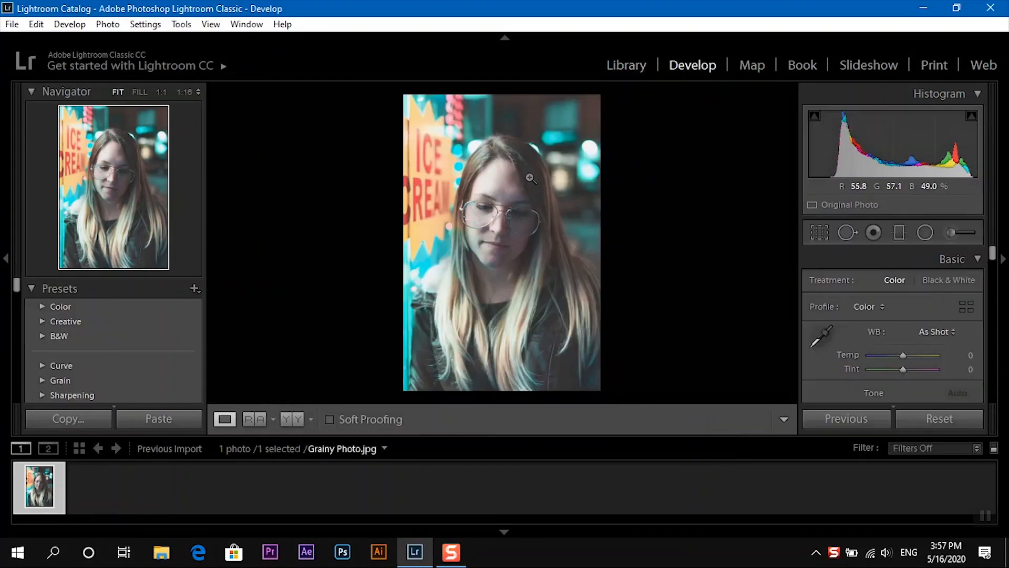
left_click(478, 168)
left_click(573, 184)
left_click_drag(595, 172, 558, 178)
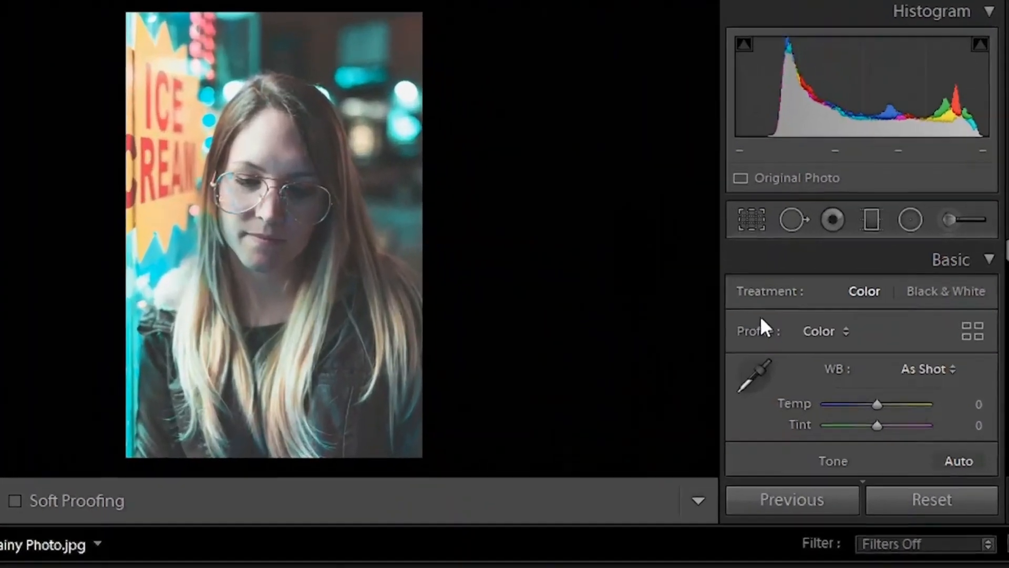
Step: Set the Noise Reduction Luminance of Grainy Photo.jpg to 100
scroll(818, 300, "down", 10)
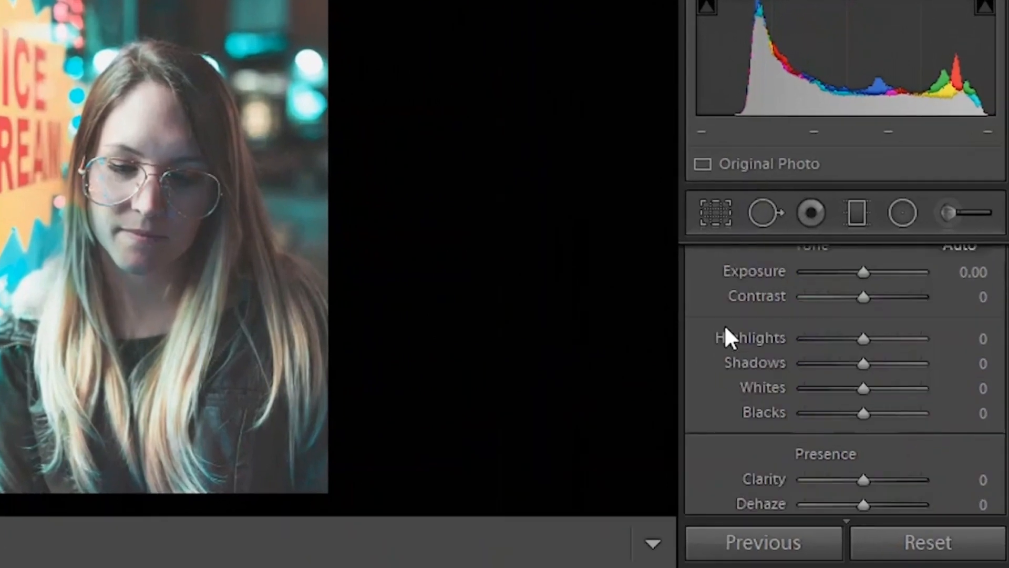
scroll(727, 328, "down", 12)
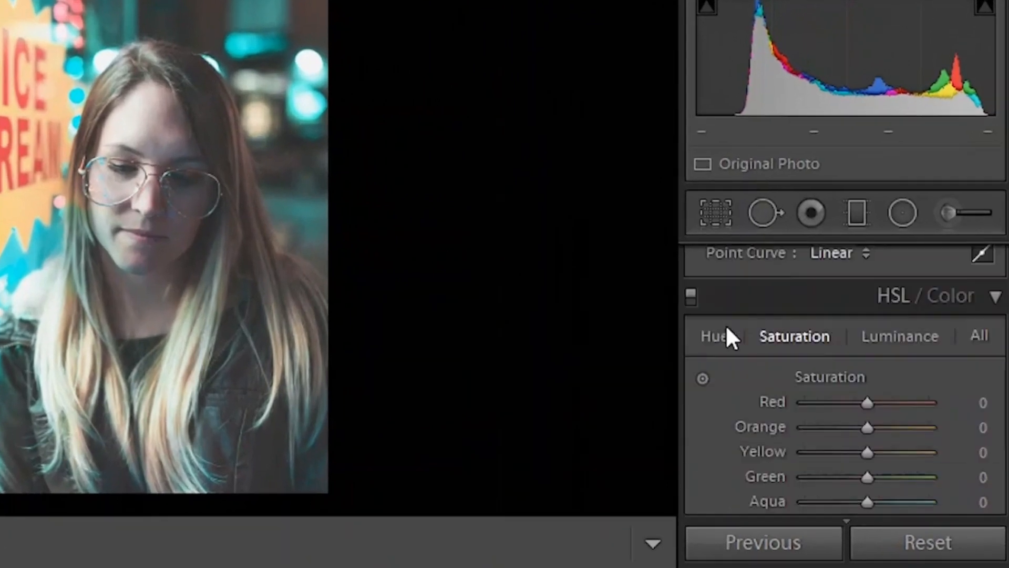
scroll(745, 334, "down", 5)
scroll(746, 333, "up", 2)
scroll(746, 334, "down", 4)
scroll(745, 347, "down", 4)
scroll(746, 357, "up", 2)
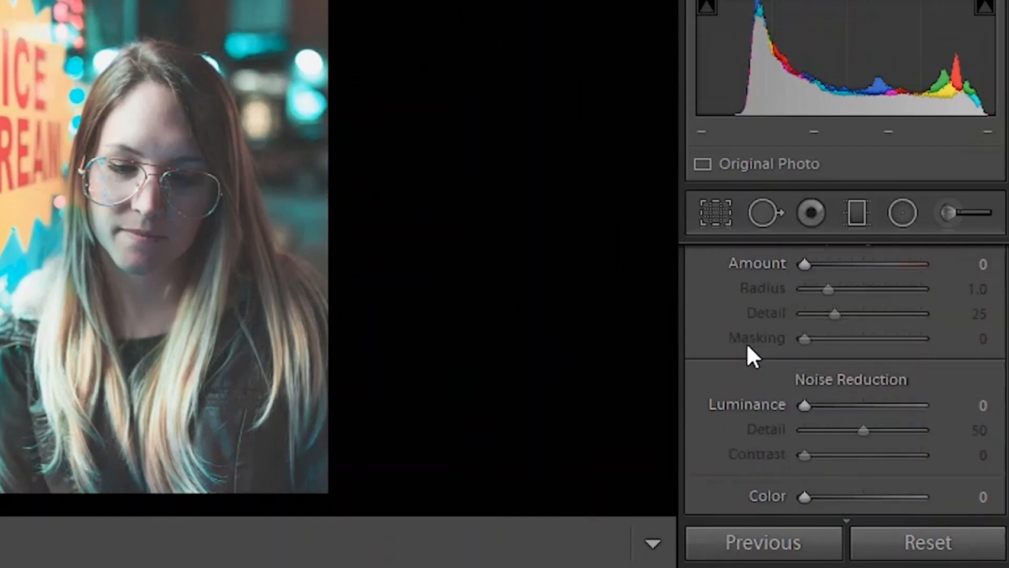
left_click(970, 405)
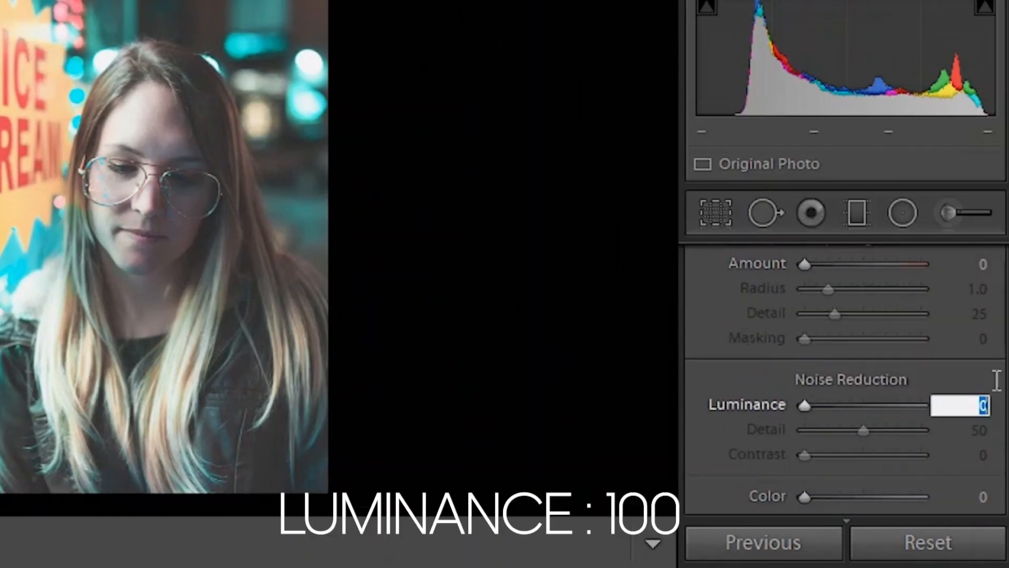
type("100")
key("Return")
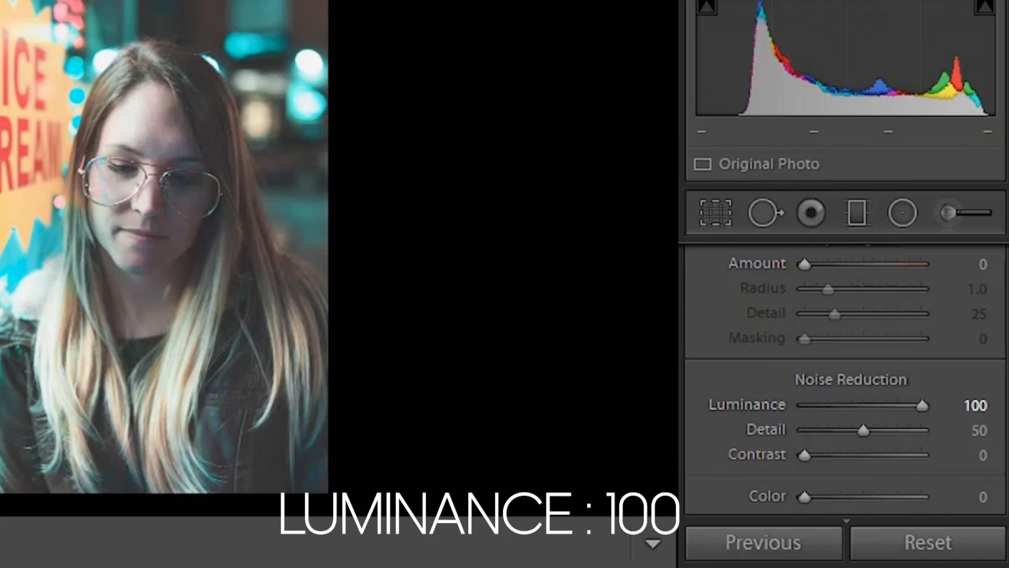
Step: Set the luminance noise reduction's Detail to 50 and Contrast to 40, with the background lights viewed up close
left_click(301, 122)
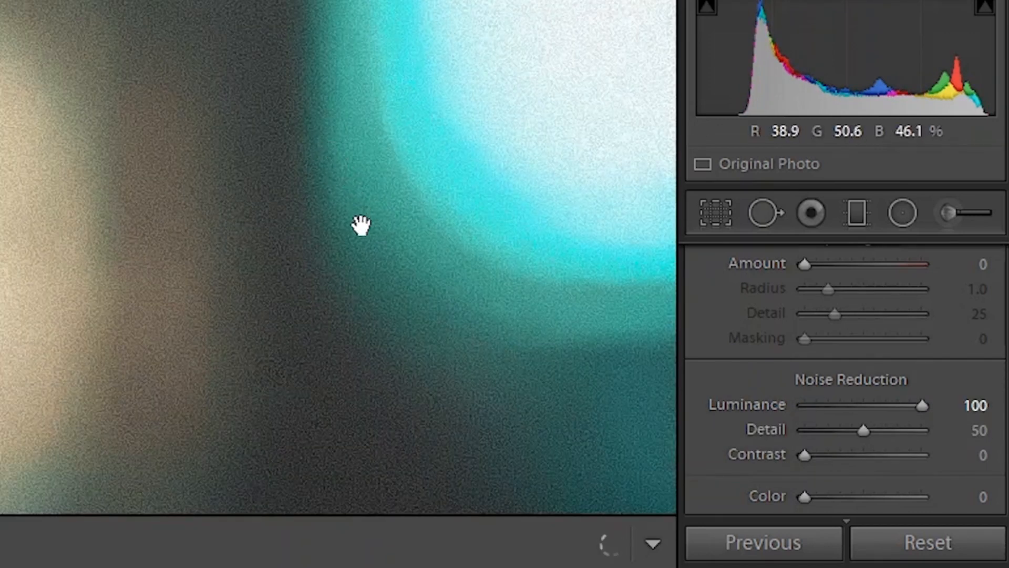
left_click_drag(361, 225, 336, 174)
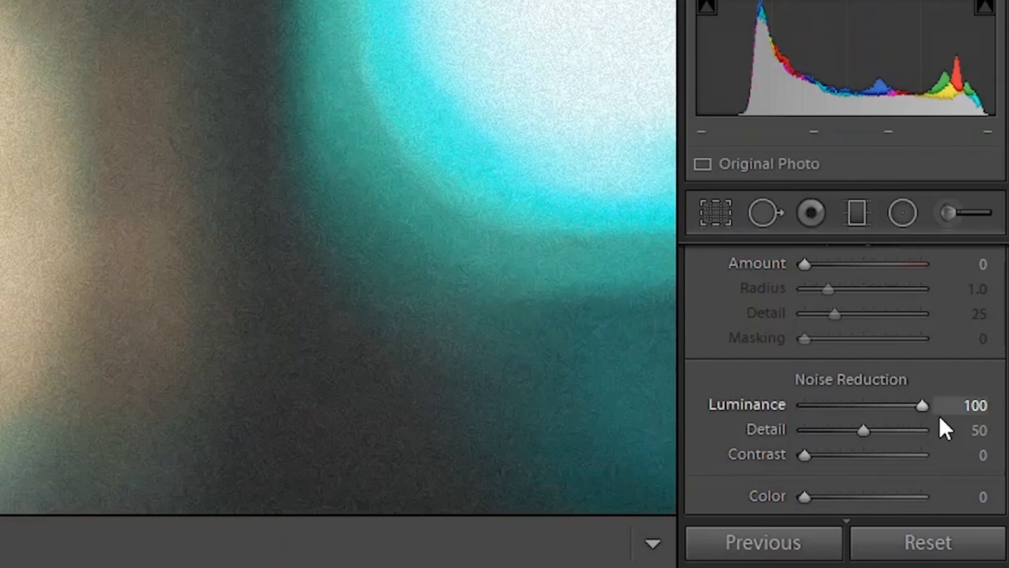
left_click(973, 430)
type("50")
key("Return")
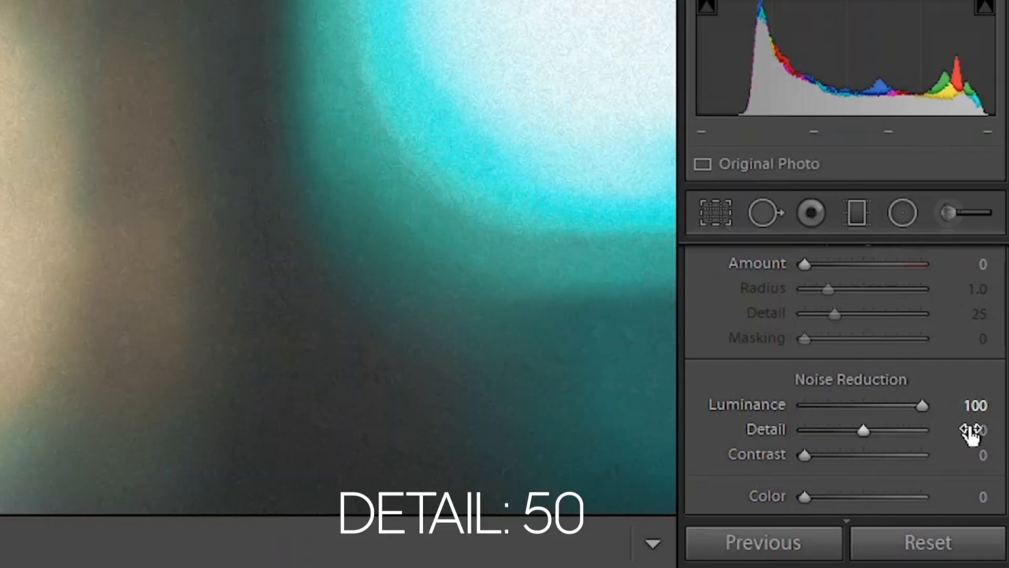
left_click(982, 454)
type("40")
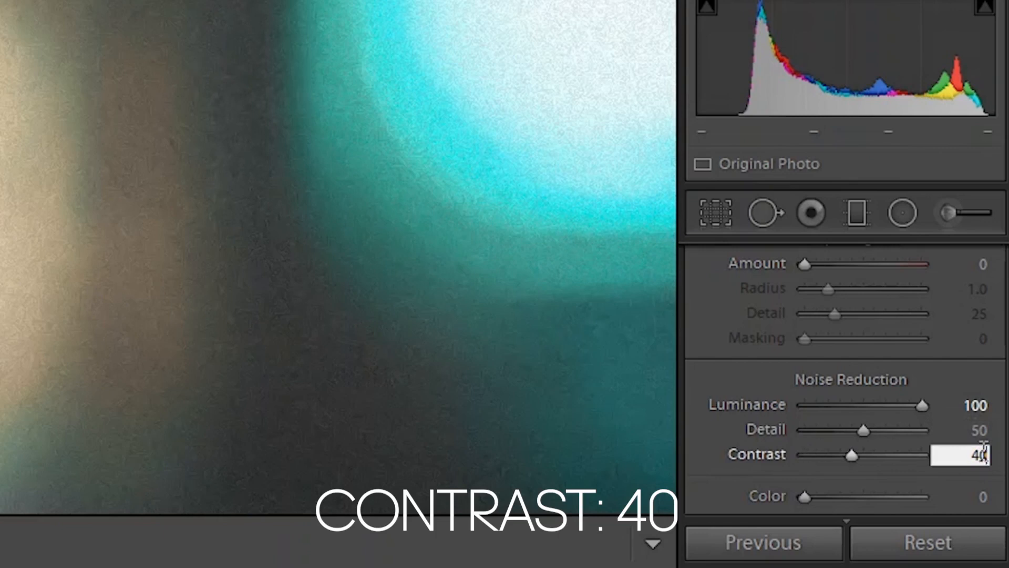
key("Return")
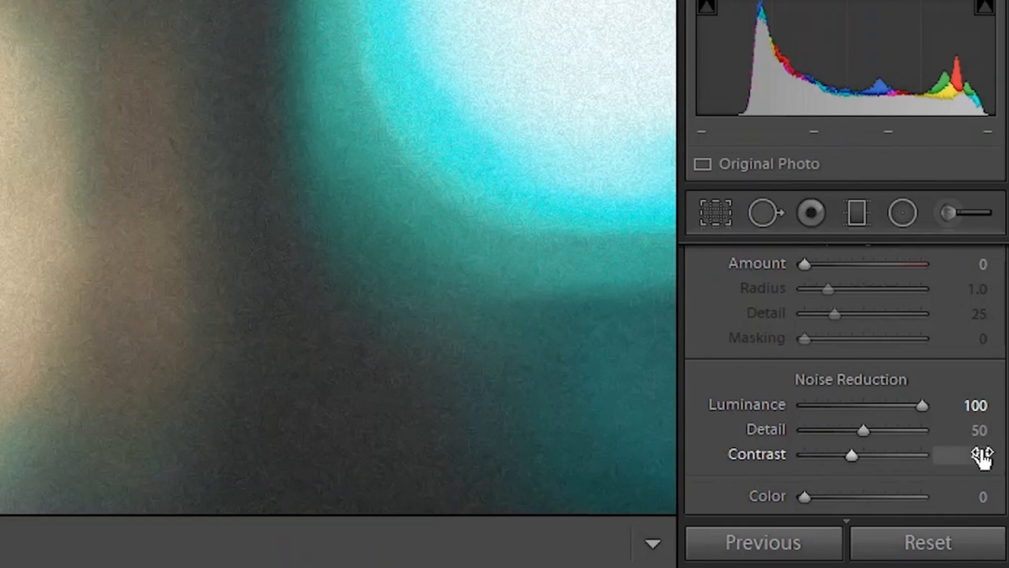
Step: Examine the noise in the background lights up close, toggling the Detail adjustments to compare
left_click(6, 225)
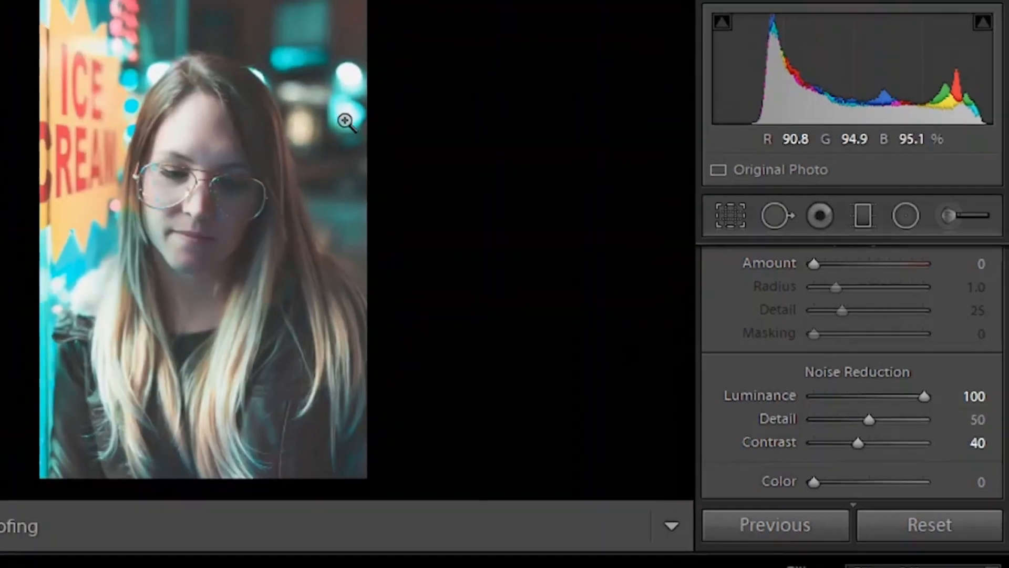
left_click(332, 119)
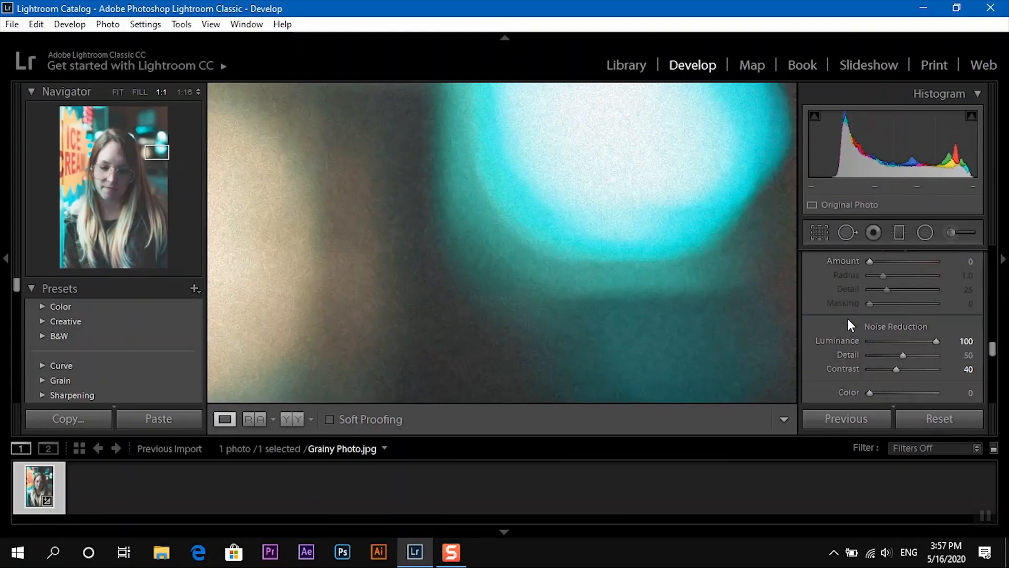
scroll(847, 317, "up", 5)
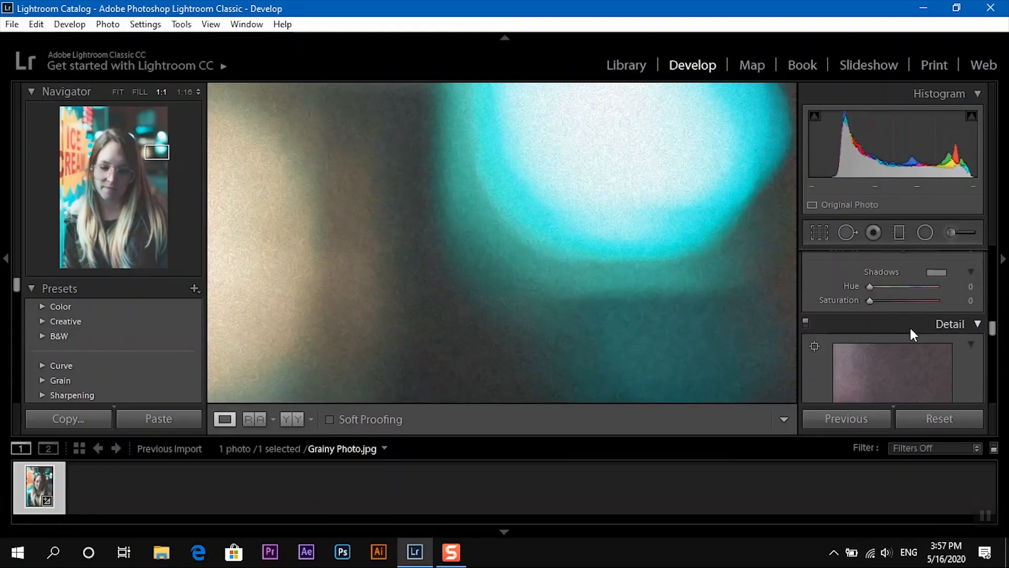
left_click(806, 323)
left_click(553, 317)
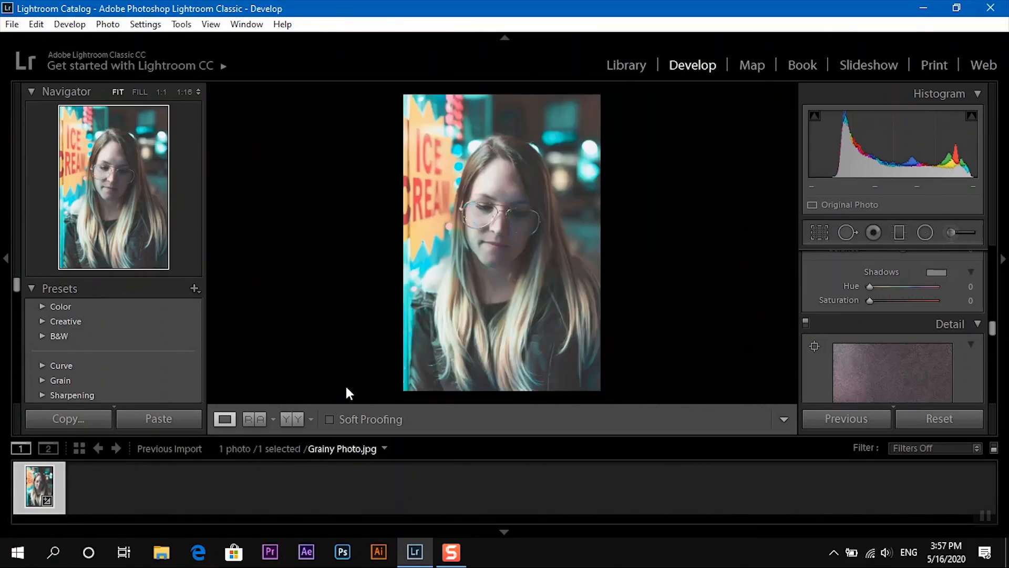
Step: Show the before and after versions side by side and compare their grain up close on the face and background lights
left_click(298, 421)
left_click(623, 169)
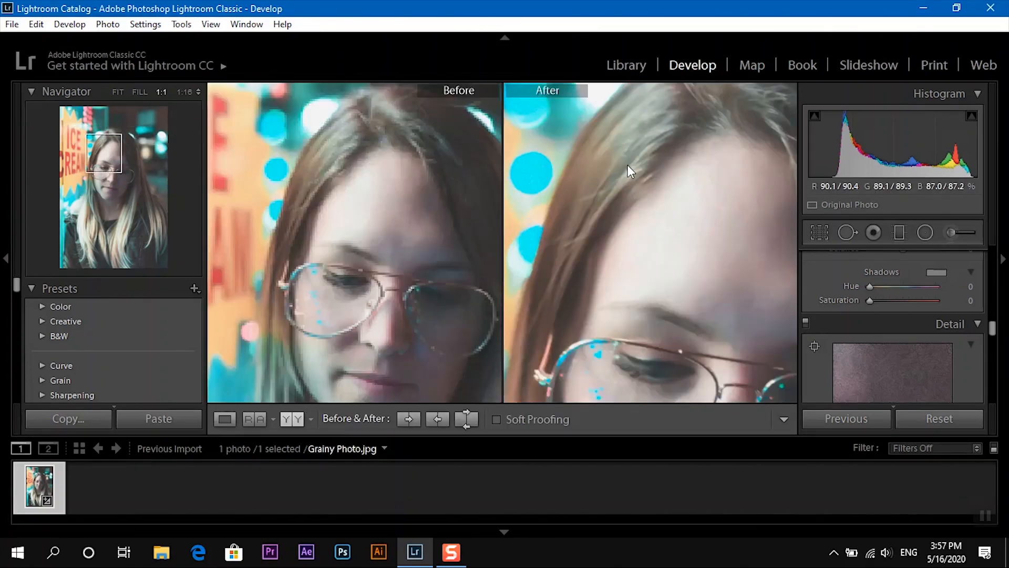
left_click_drag(646, 177, 571, 128)
left_click_drag(717, 216, 638, 254)
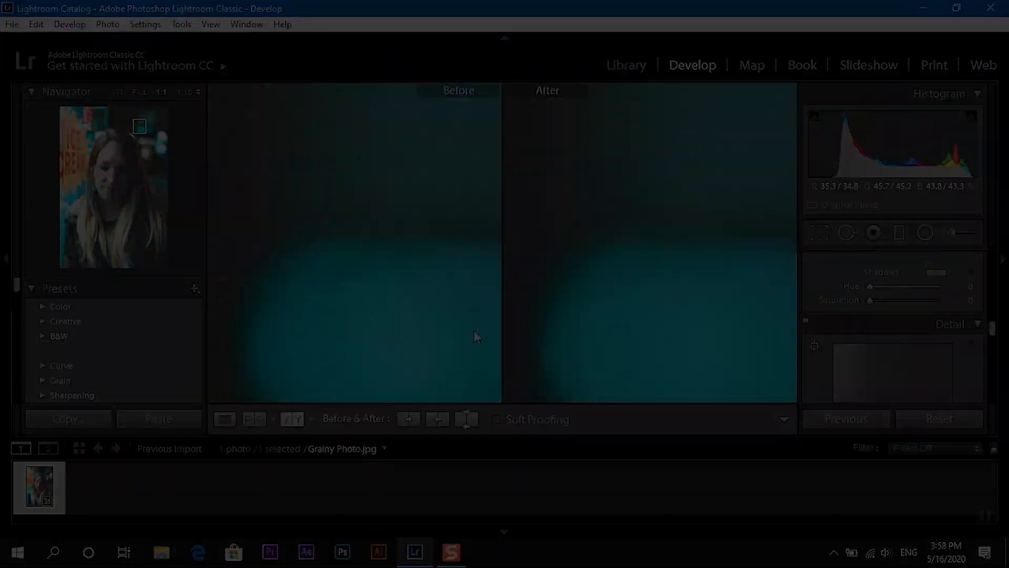